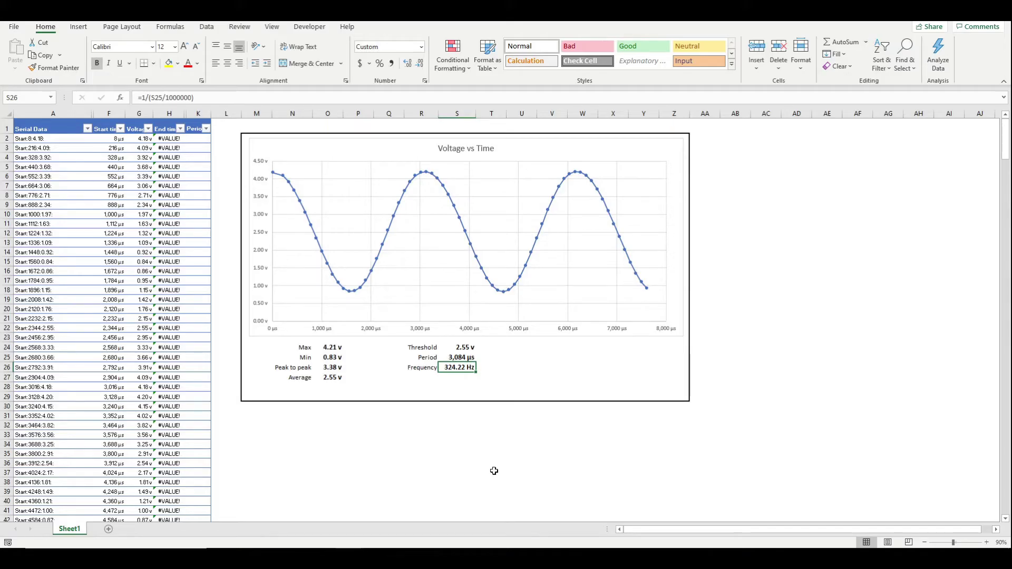
Step: In Excel Options, set Add-ins Manage to COM Add-ins and open the COM Add-ins list
left_click(15, 27)
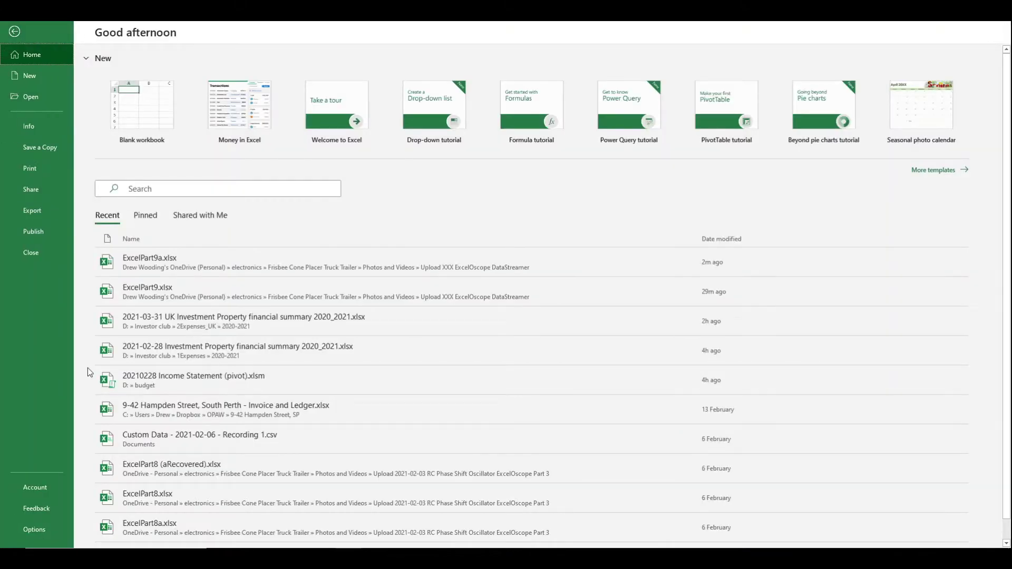
left_click(36, 530)
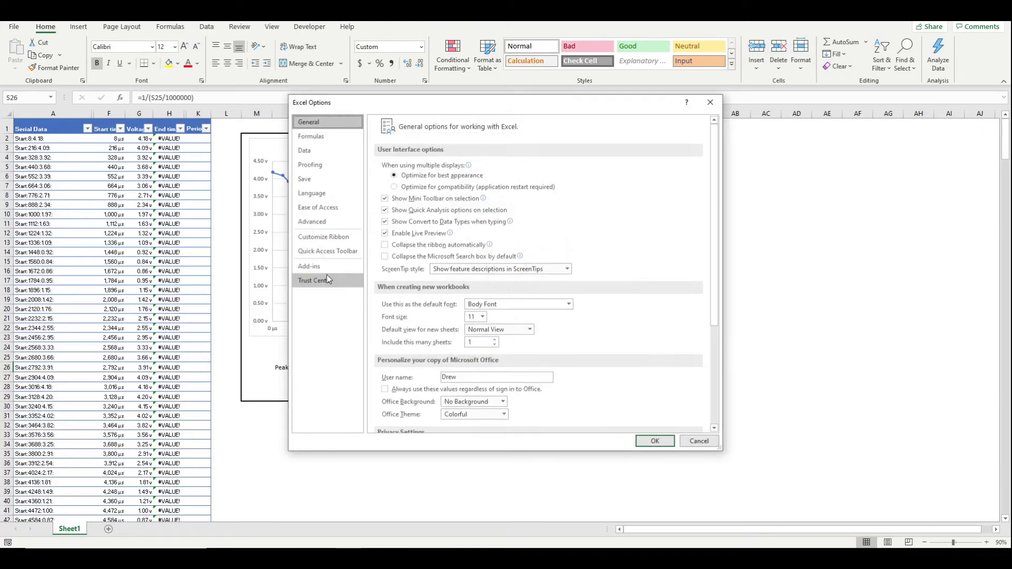
left_click(309, 280)
left_click(308, 268)
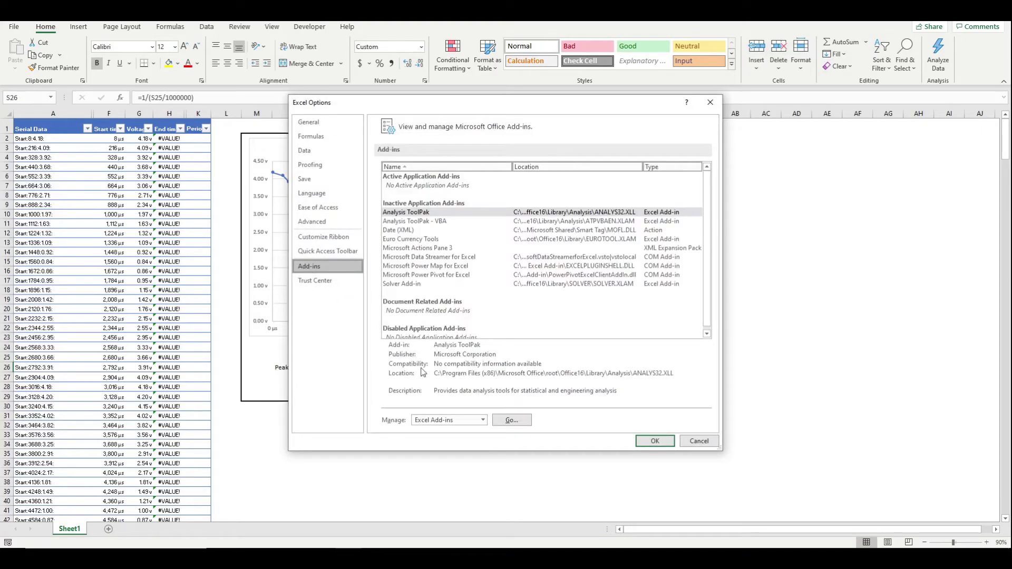
left_click(483, 420)
left_click(442, 438)
left_click(512, 421)
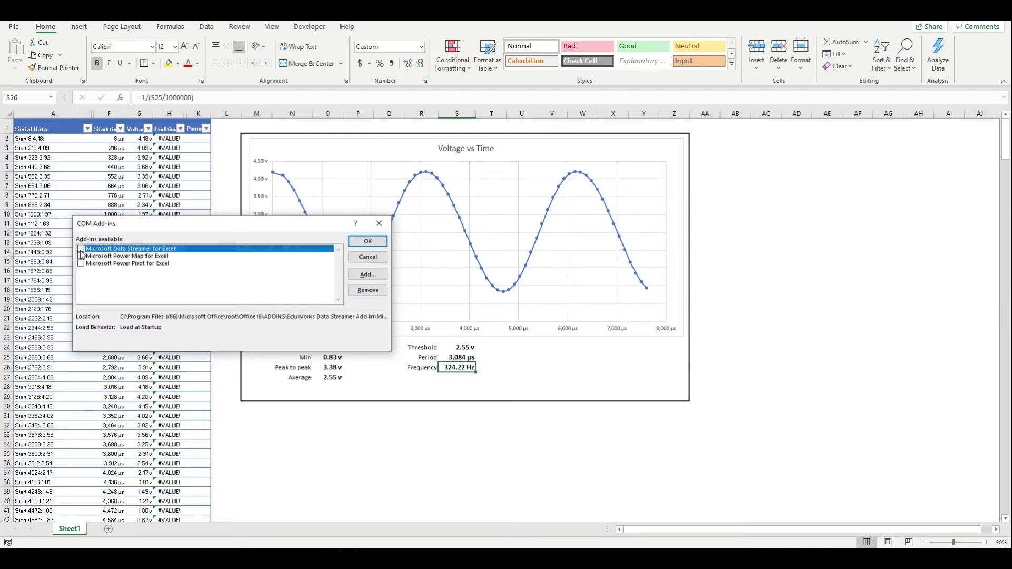
Step: Enable the Data Streamer add-in and connect the Arduino Uno on COM4
left_click(368, 241)
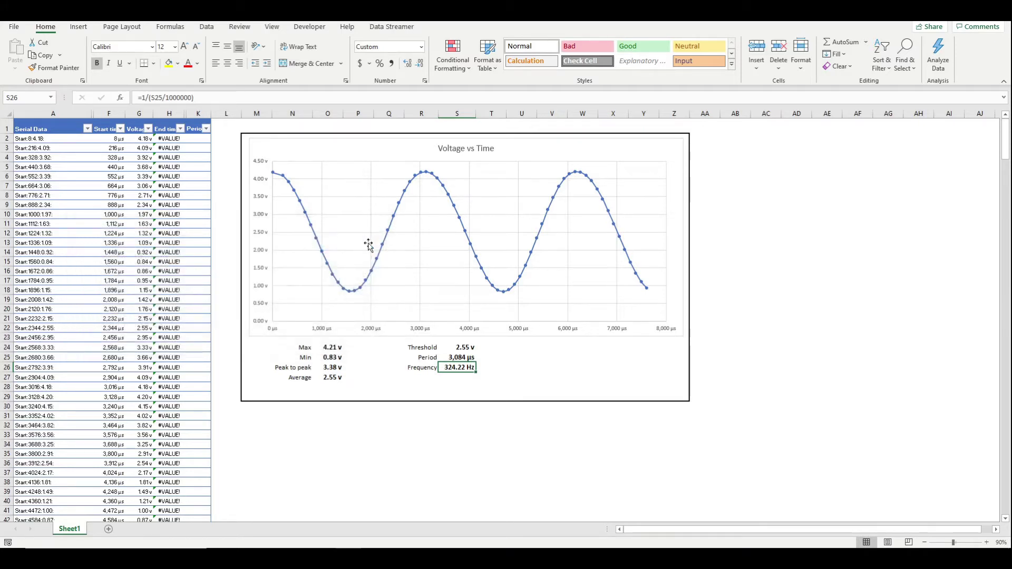
left_click(393, 27)
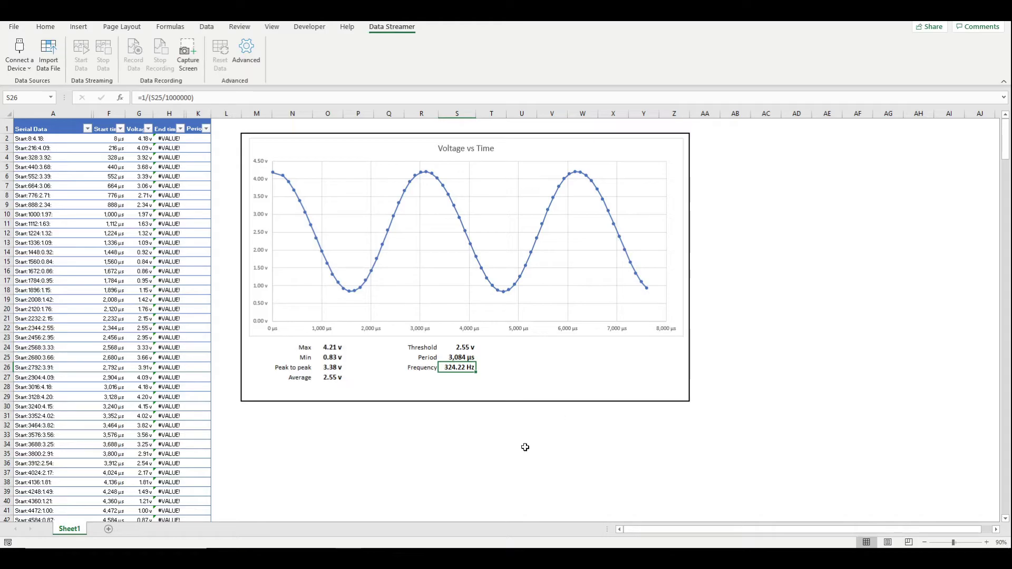
left_click(20, 55)
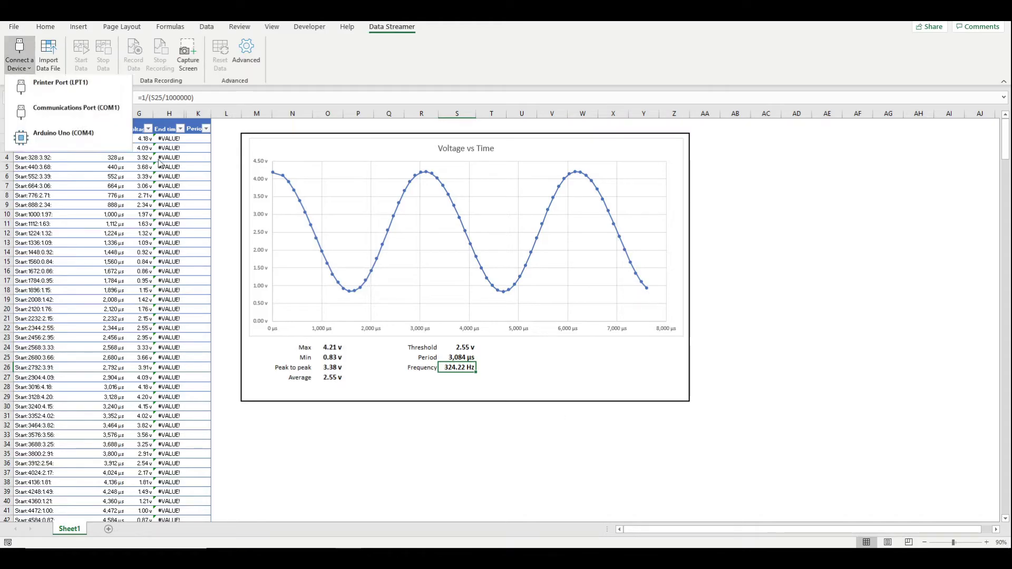
left_click(65, 140)
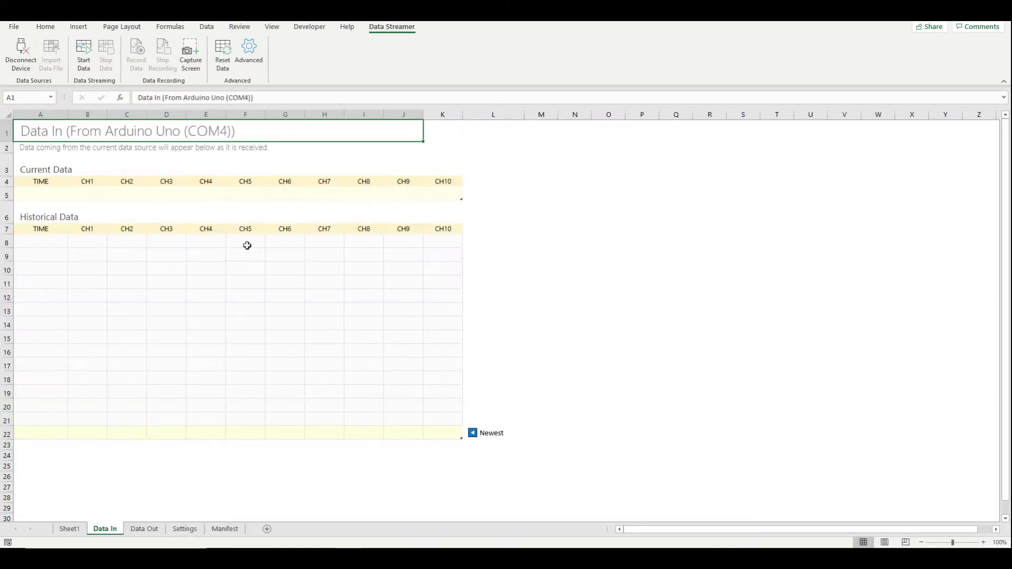
Step: Start Data Streamer's data flow so Arduino readings stream into the Data In sheet
mouse_move(503, 558)
left_click(84, 53)
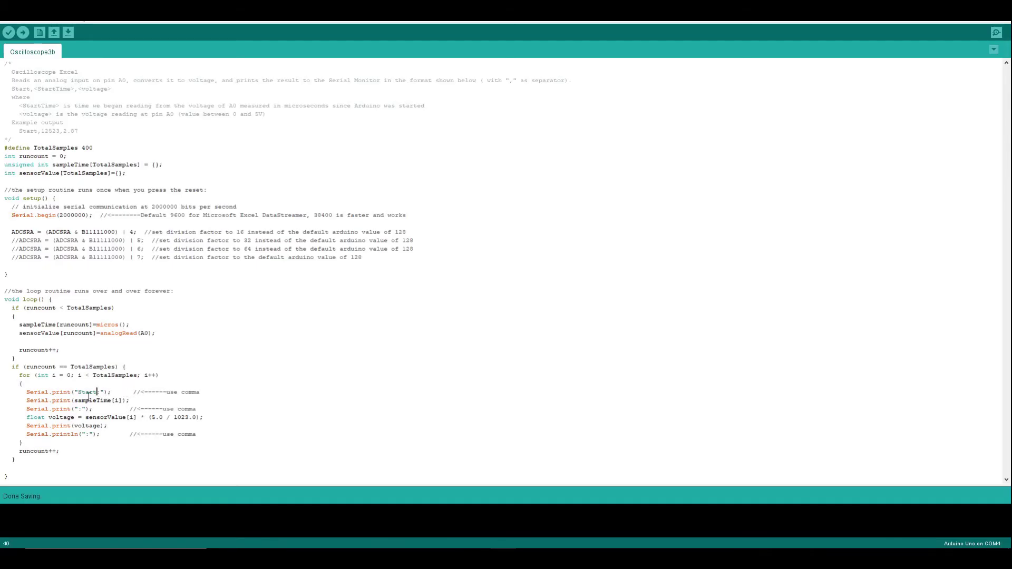
Step: Replace the ':' separators with ',' in the Serial.print and final println lines
key("Down")
key("Down")
key("BackSpace")
type(",")
key("Down")
key("Down")
key("Down")
key("Down")
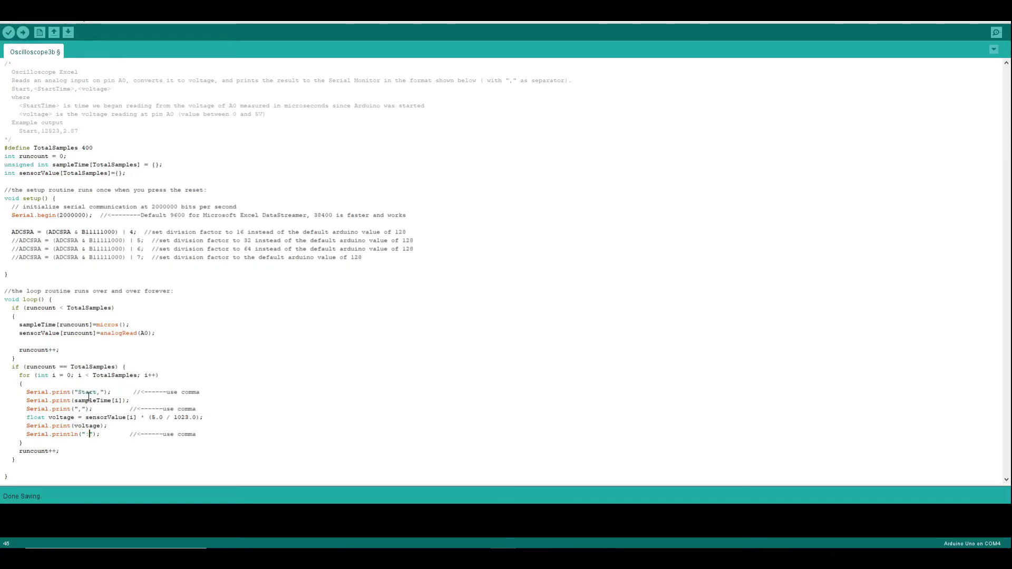
key("BackSpace")
type(",")
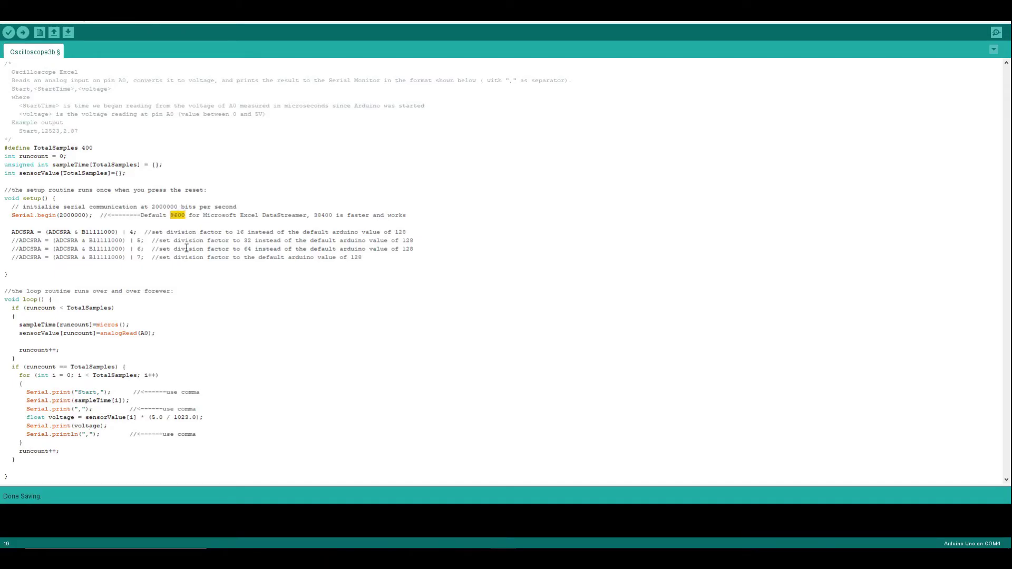
Step: Replace the 2000000 baud in Serial.begin with 38400 copied from the comment
double_click(61, 215)
double_click(323, 215)
key("ctrl+c")
double_click(78, 215)
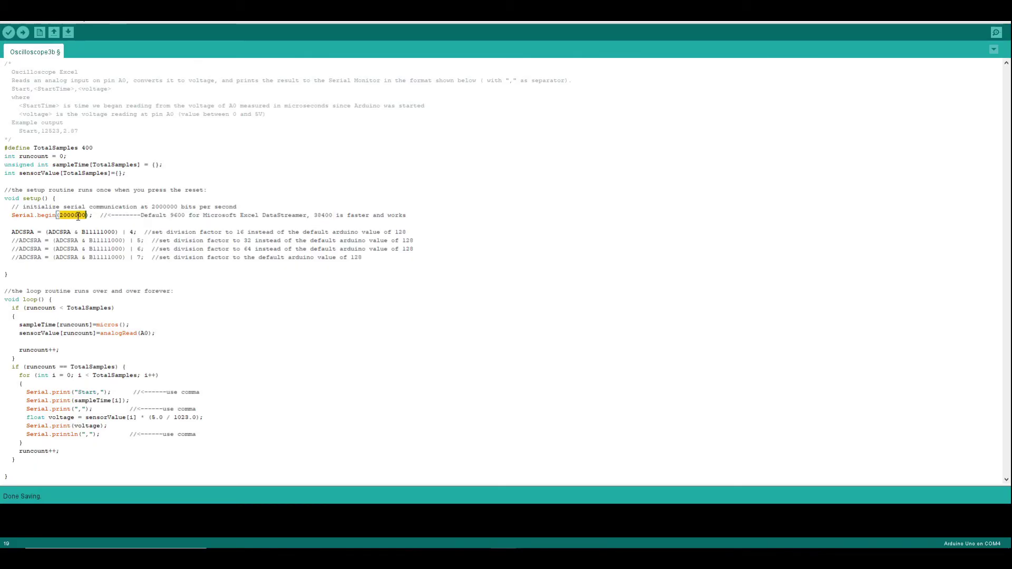
key("ctrl+v")
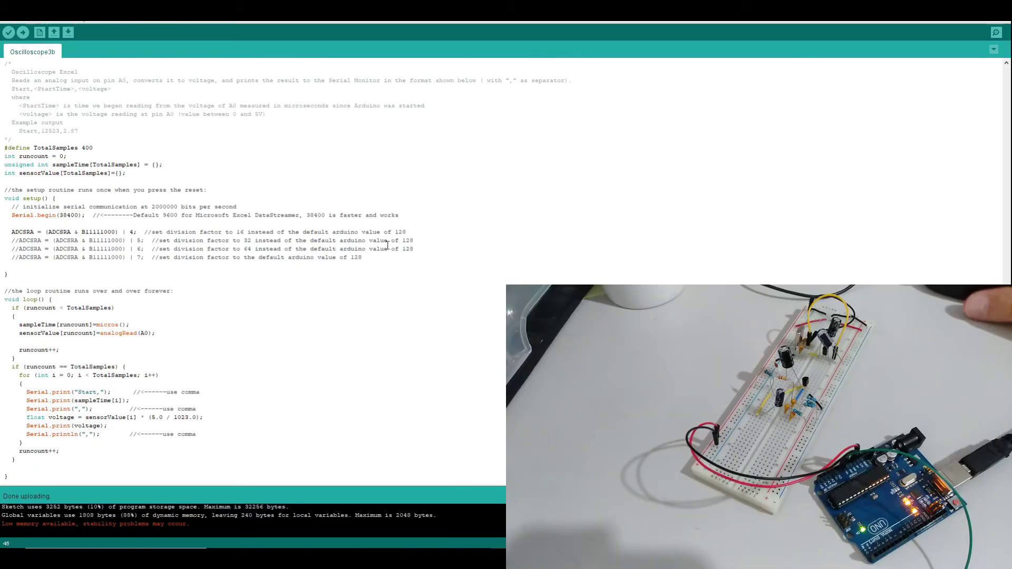
Step: Upload the sketch to the Arduino board and switch back to Excel
left_click(23, 34)
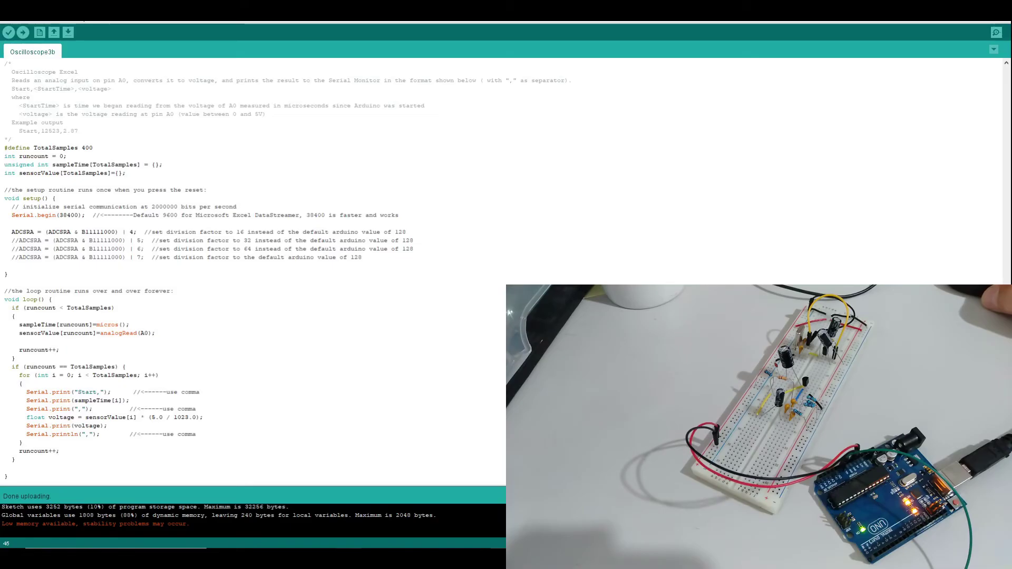
mouse_move(348, 559)
left_click(348, 514)
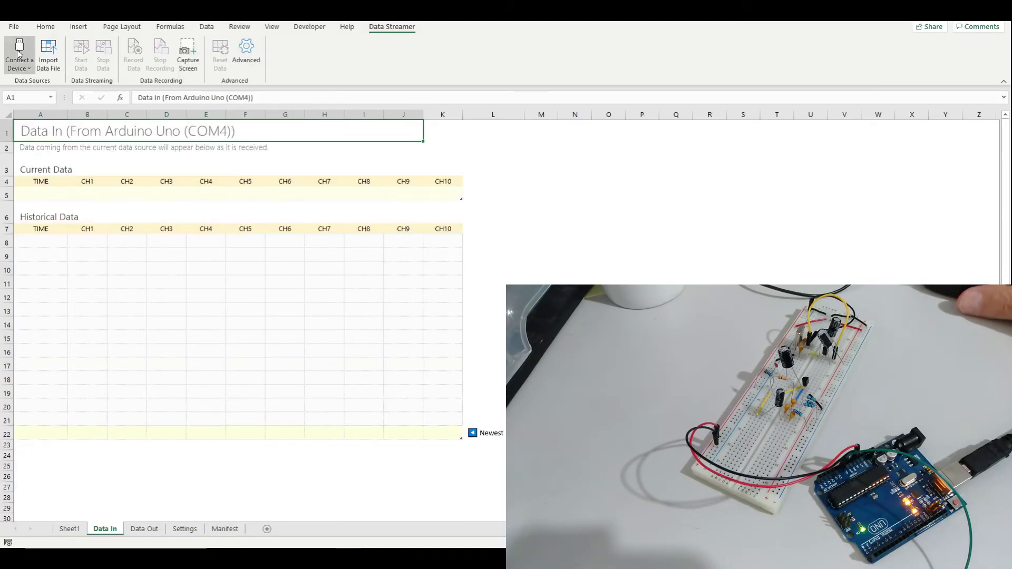
Step: Reconnect the Arduino port, apply a 38400 baud rate in Data Streamer settings, and start data
left_click(21, 65)
left_click(53, 136)
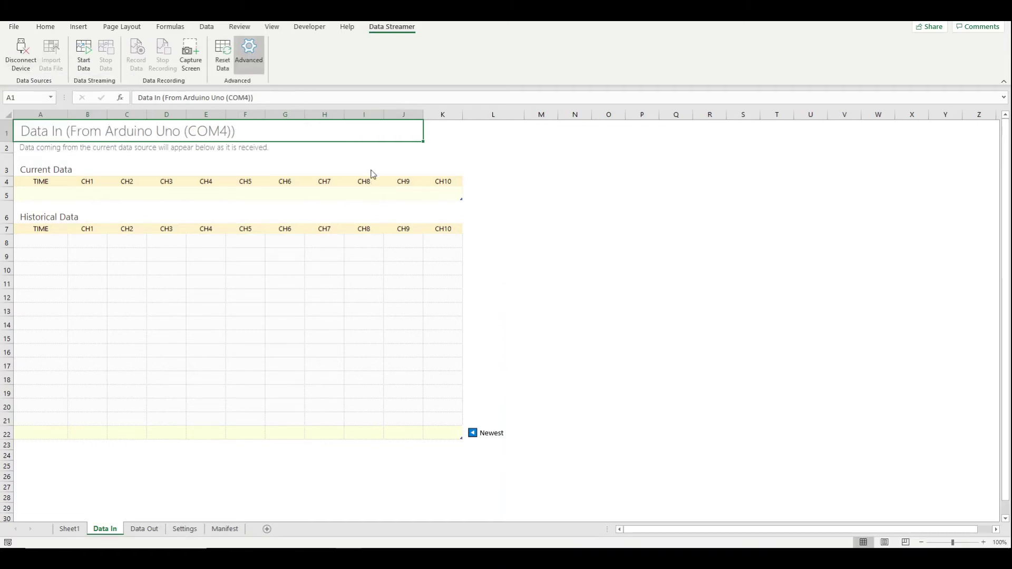
left_click(413, 156)
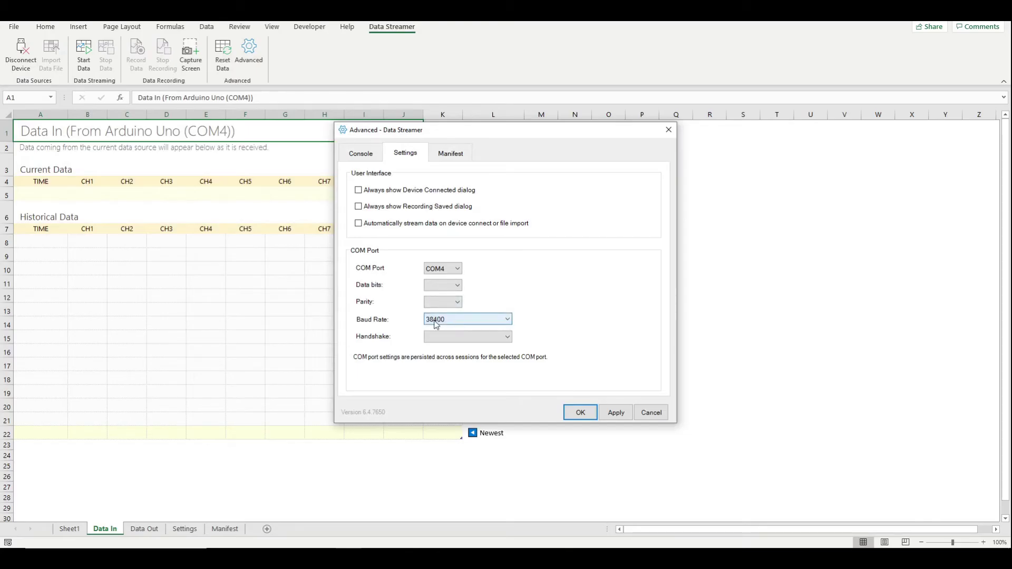
left_click(612, 413)
left_click(580, 412)
left_click(577, 417)
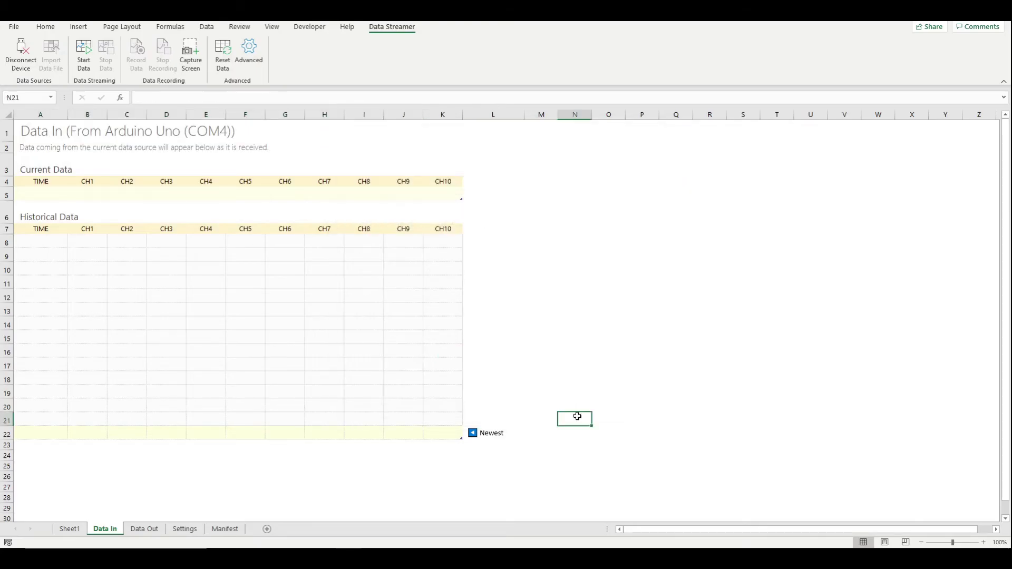
left_click(86, 62)
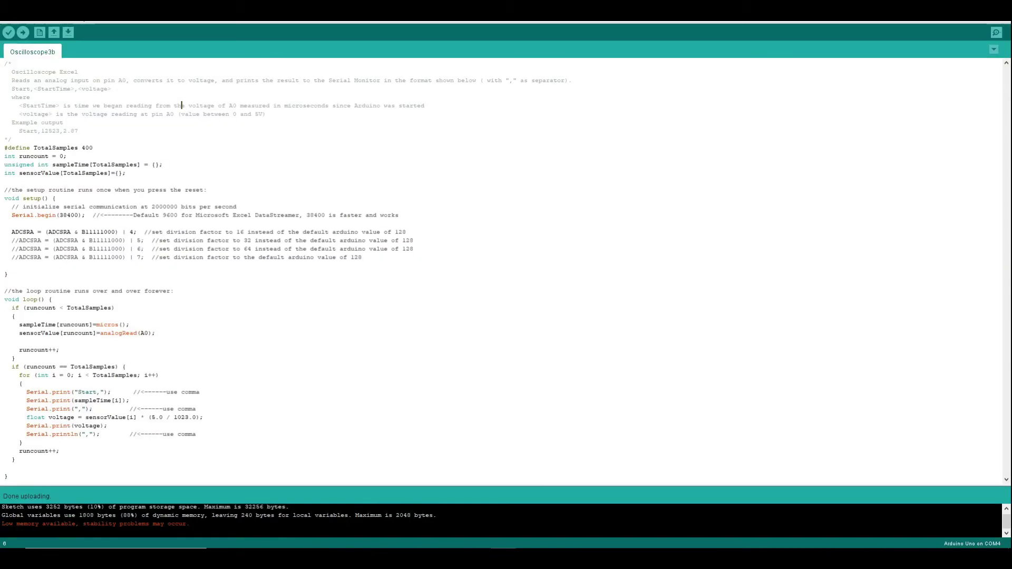
Step: Select the 400 value in #define TotalSamples to check the sample count
double_click(86, 148)
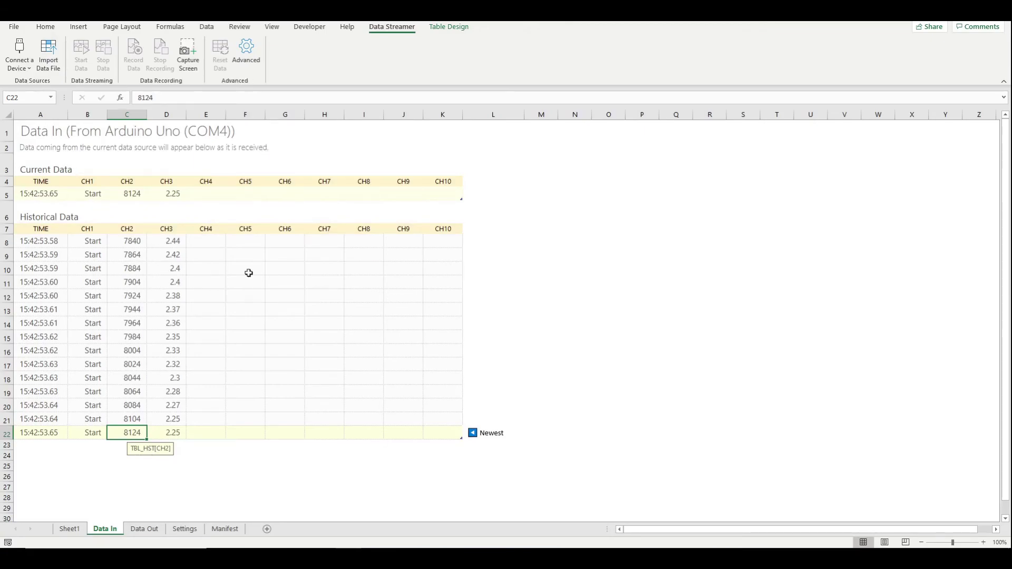
Step: Set Data Streamer's Data rows value to 400 on the Settings sheet
left_click(183, 530)
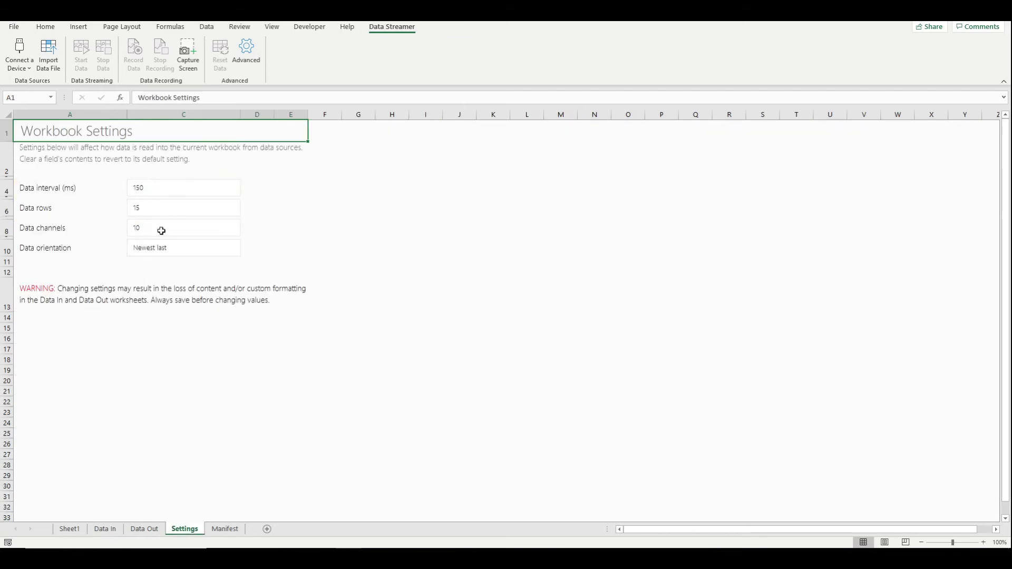
left_click(142, 207)
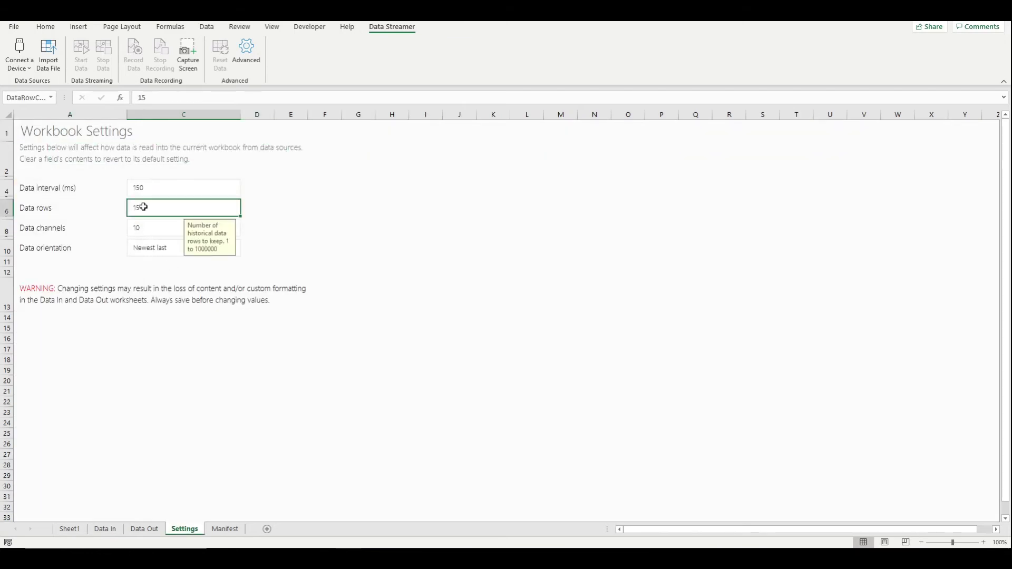
type("400")
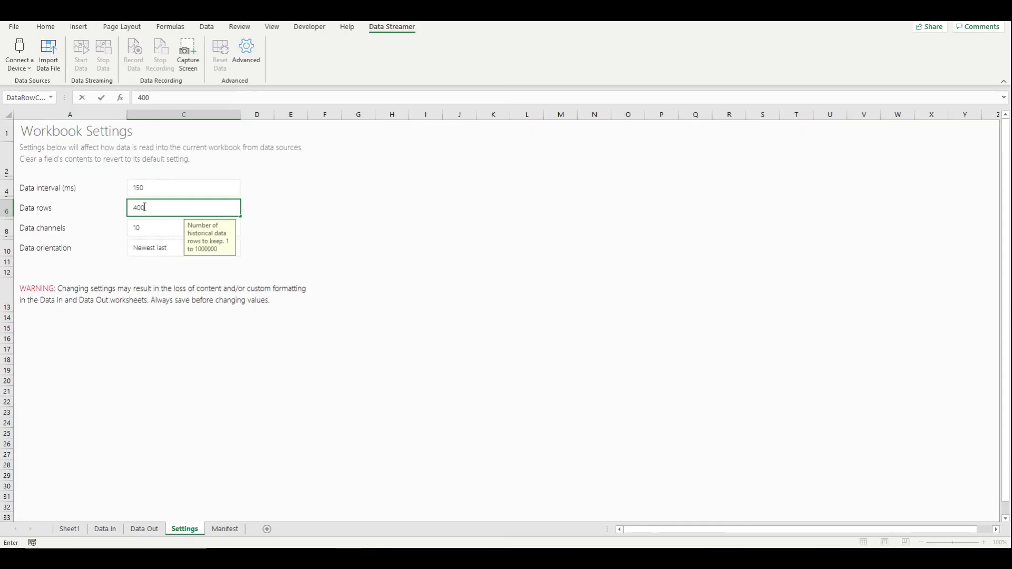
left_click(208, 384)
Step: On Data In, reconnect the Arduino Uno on COM4 and start streaming
left_click(104, 529)
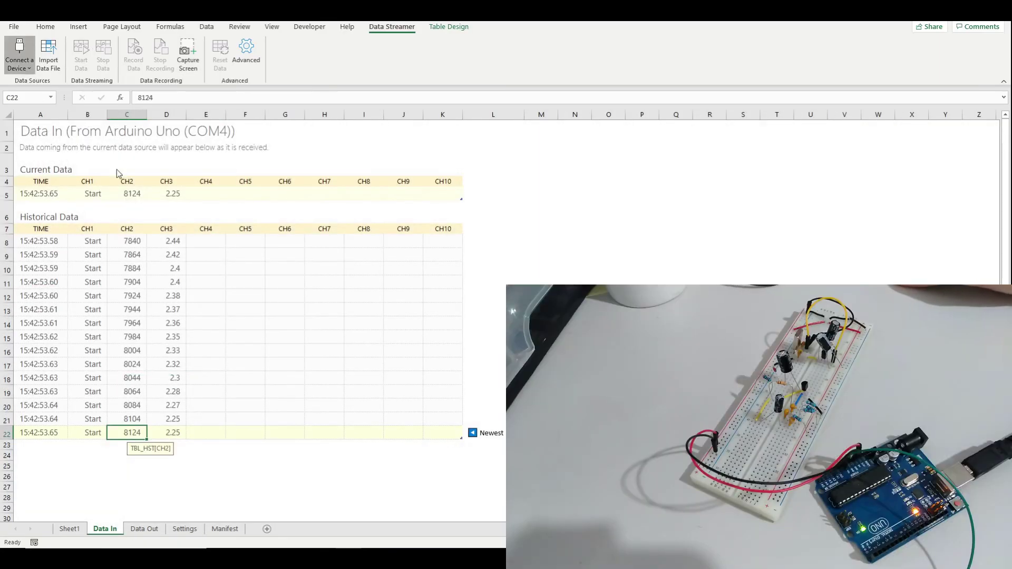
left_click(19, 58)
left_click(84, 149)
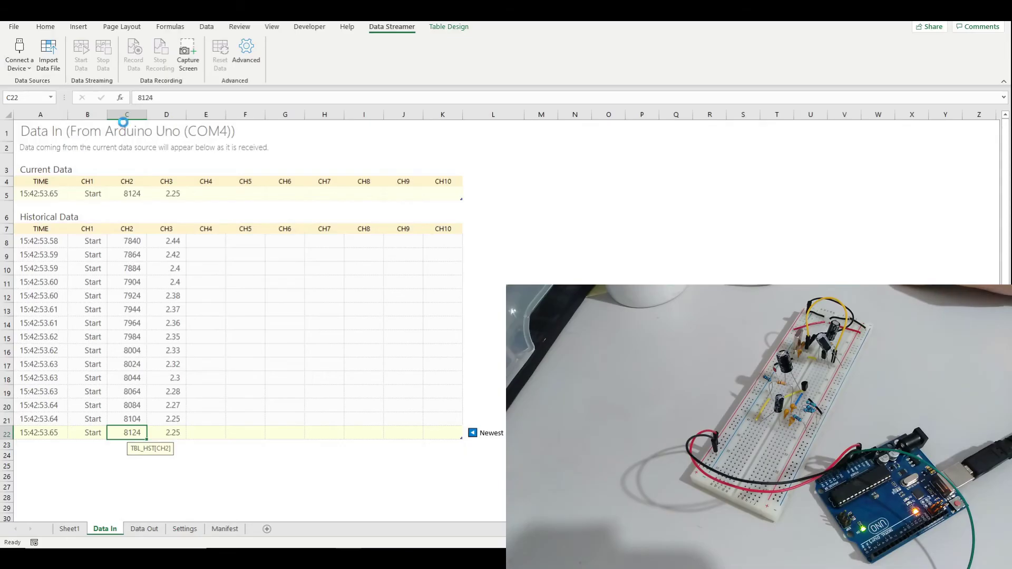
left_click(86, 74)
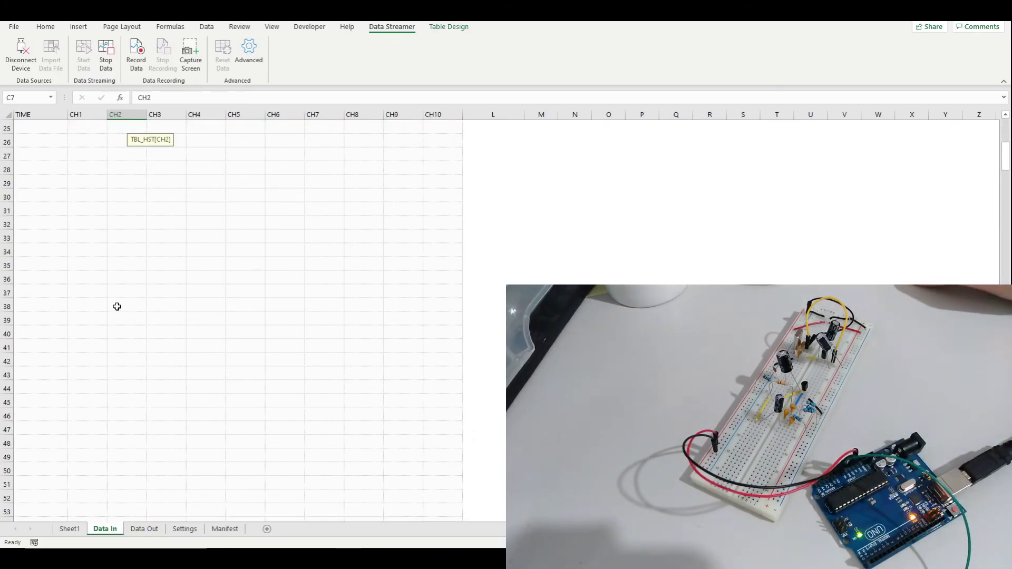
scroll(119, 307, "up", 2)
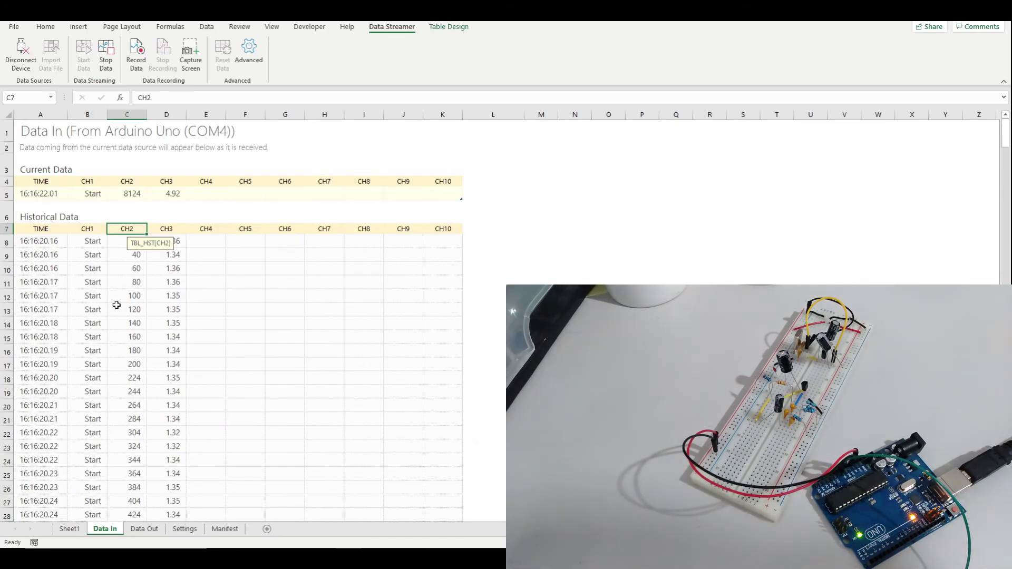
Step: Duplicate Sheet1 and its Voltage vs Time chart using Move or Copy with Create a copy
left_click(79, 531)
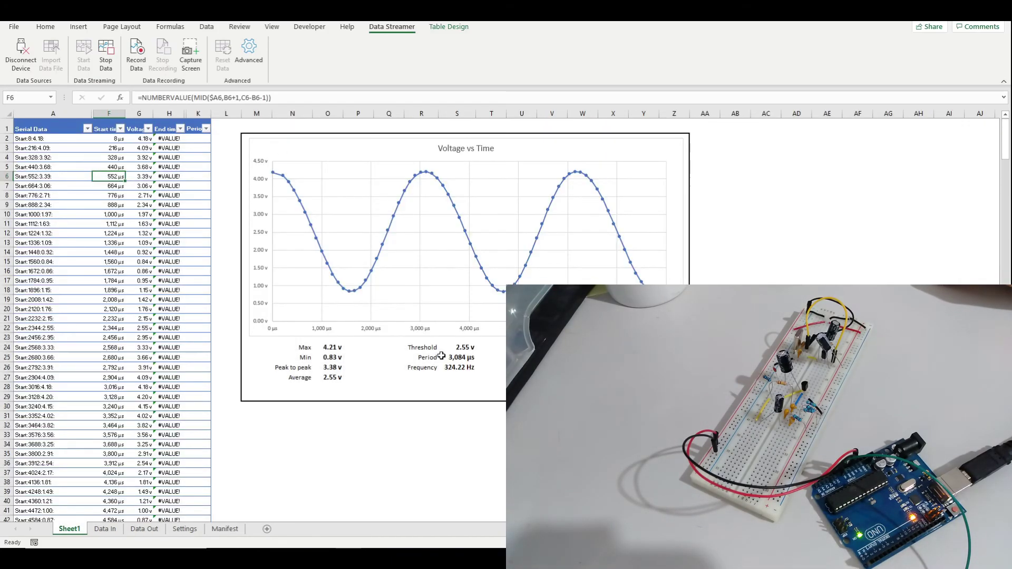
mouse_move(341, 288)
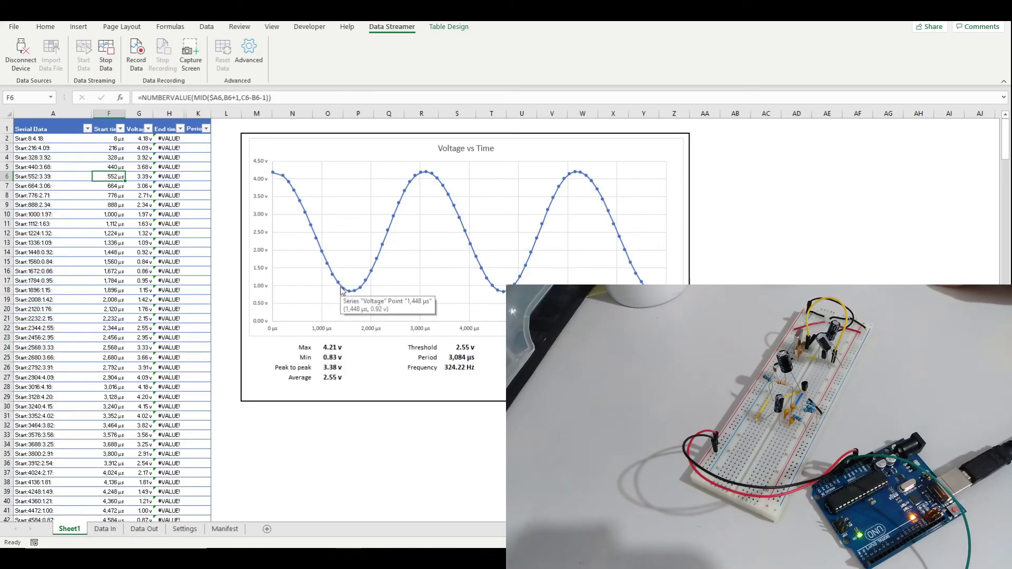
right_click(75, 529)
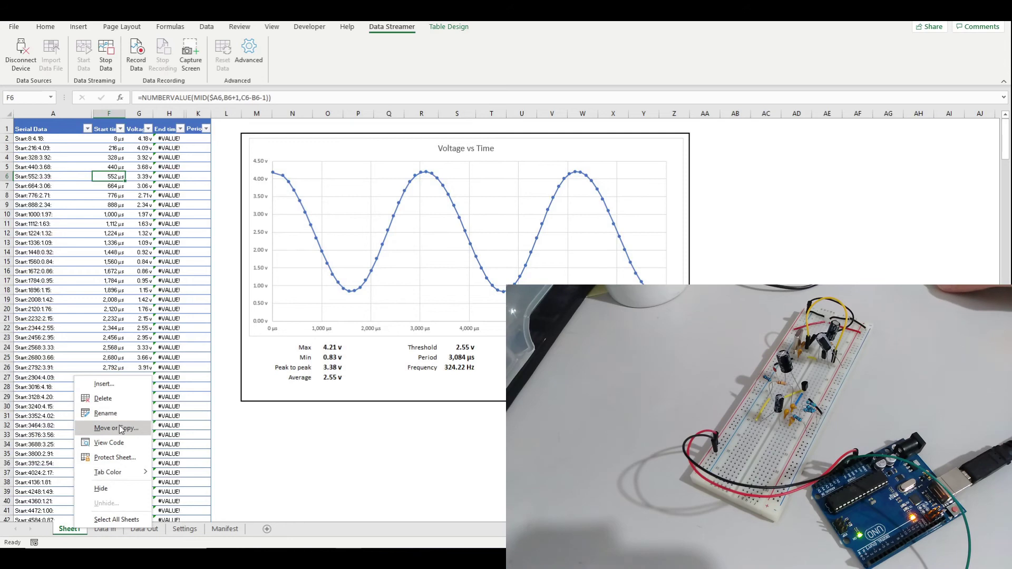
left_click(116, 428)
left_click(52, 463)
left_click(126, 480)
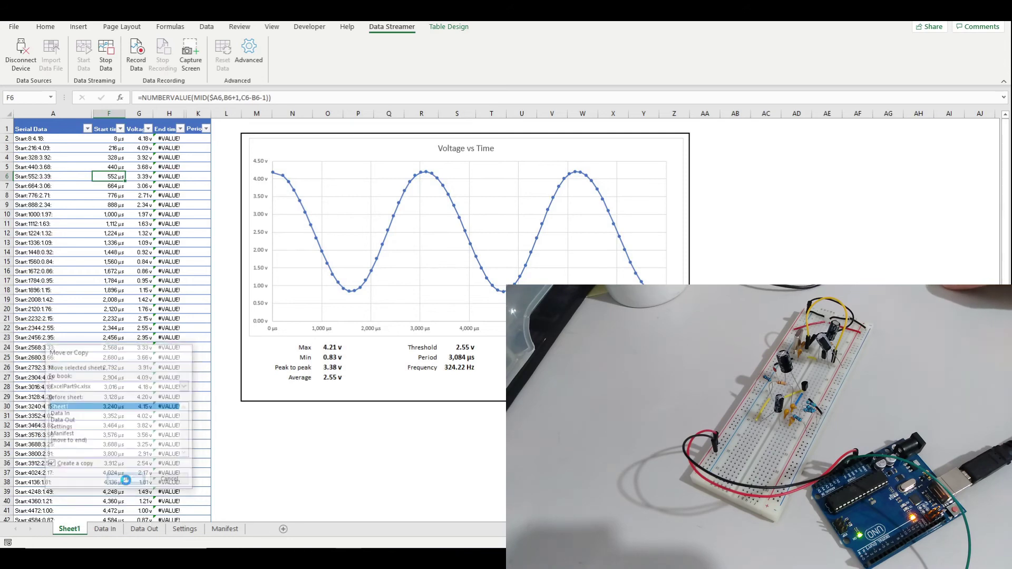
Step: Rename the copied sheet to DStream
right_click(74, 528)
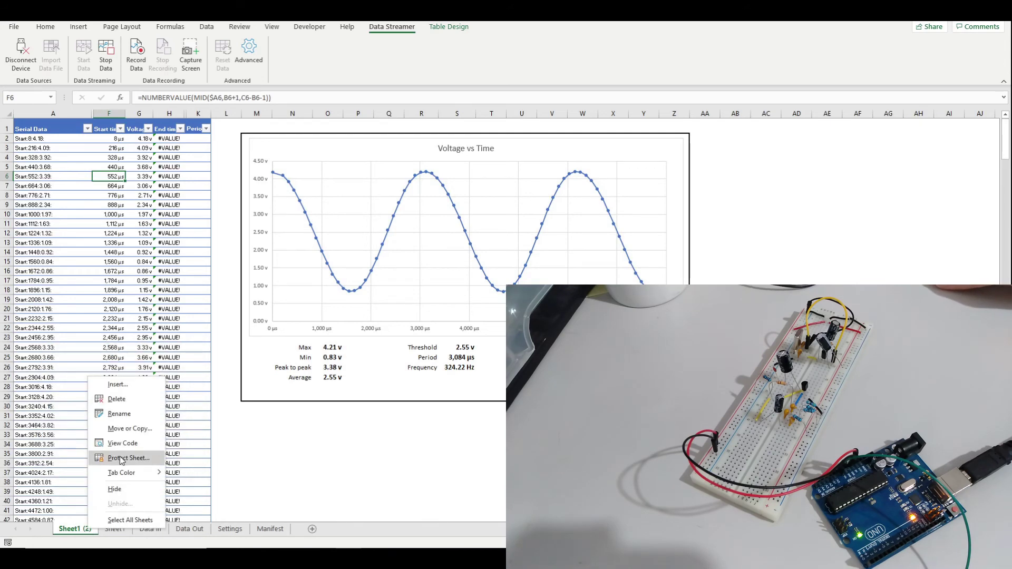
left_click(120, 414)
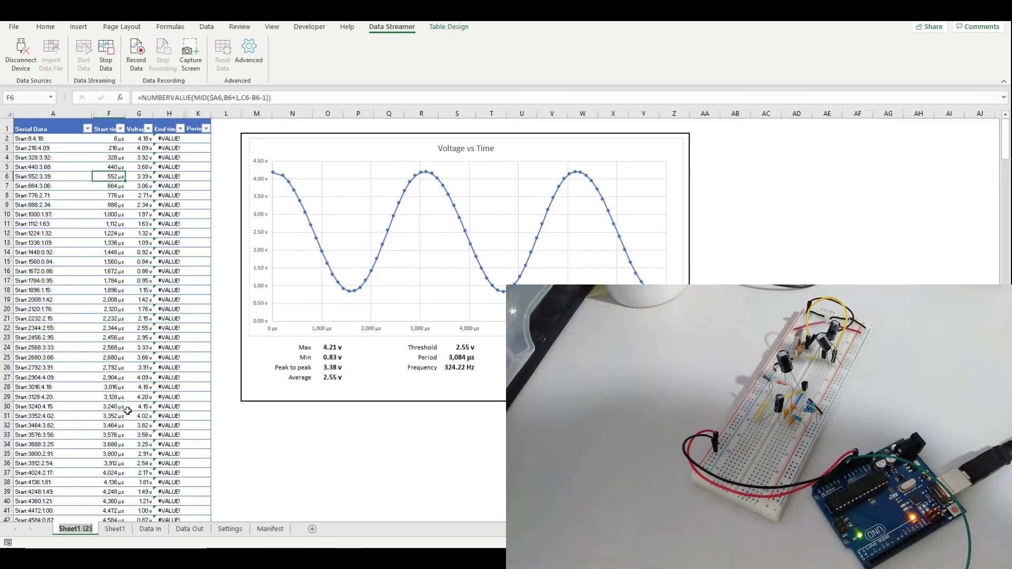
type("DS")
type("tre")
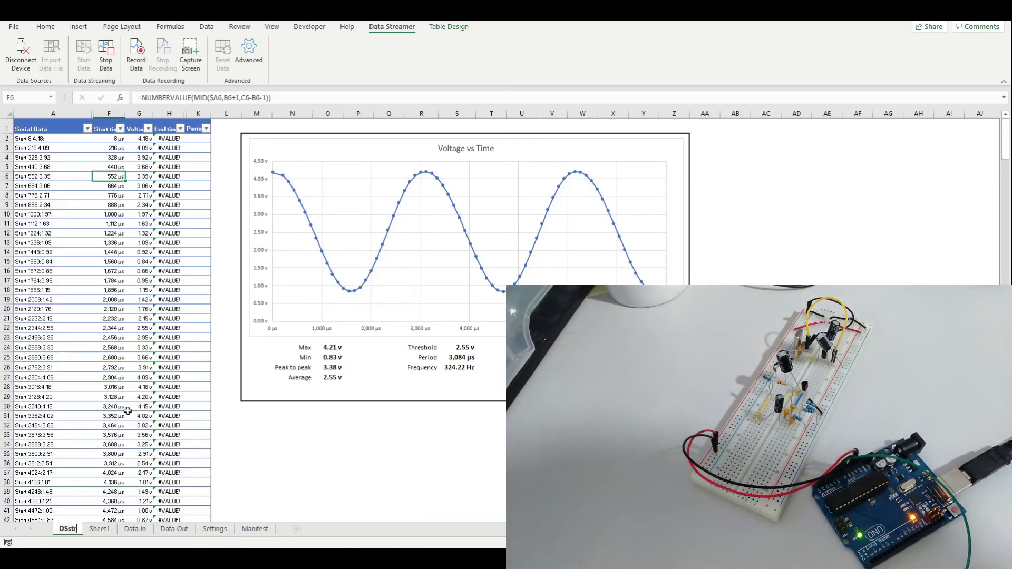
type("am")
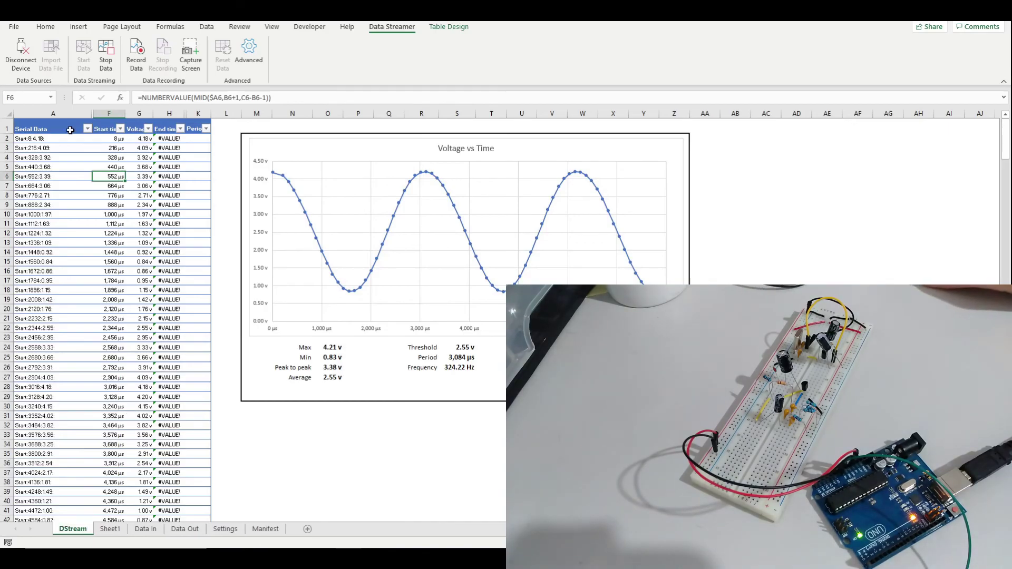
Step: Set DStream's F2 to reference Data In cell C8, the first streamed CH2 time
left_click(116, 137)
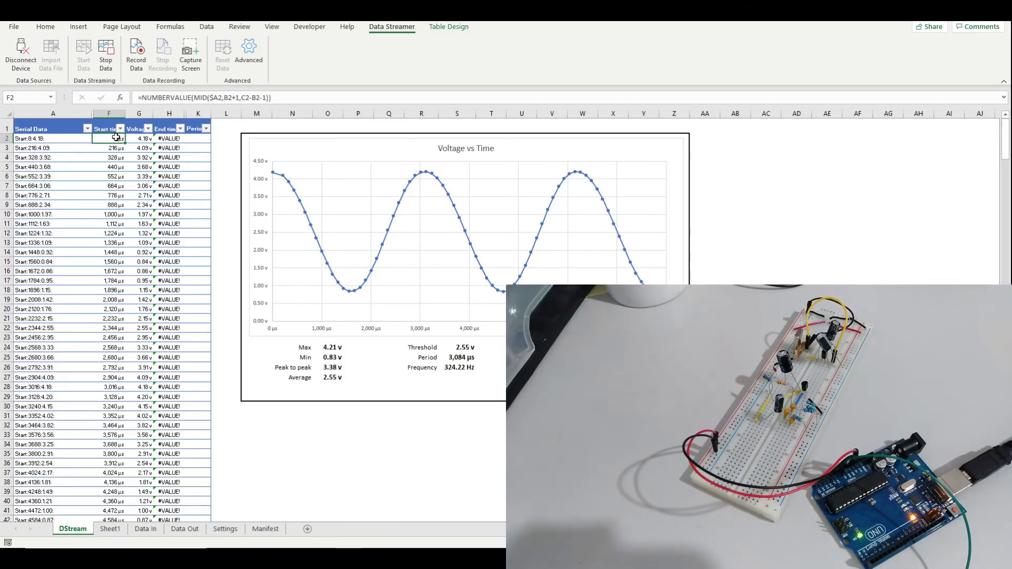
type("=")
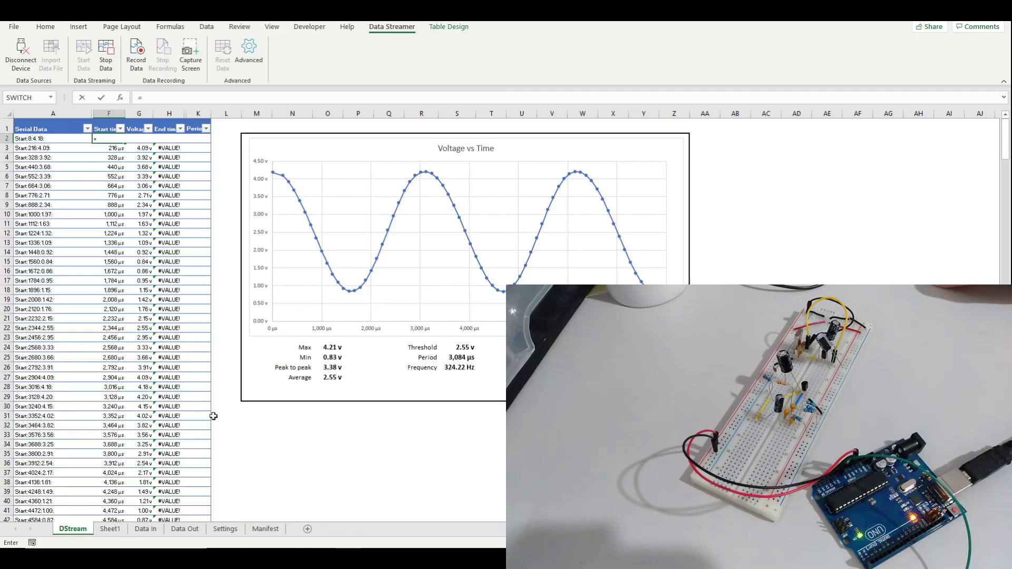
left_click(161, 528)
scroll(138, 146, "up", 2)
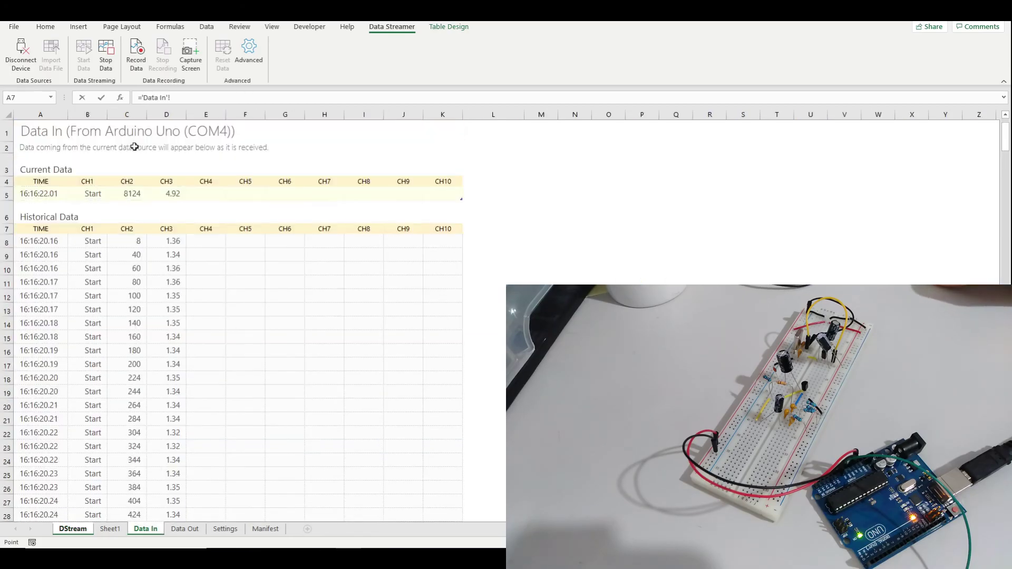
left_click(134, 241)
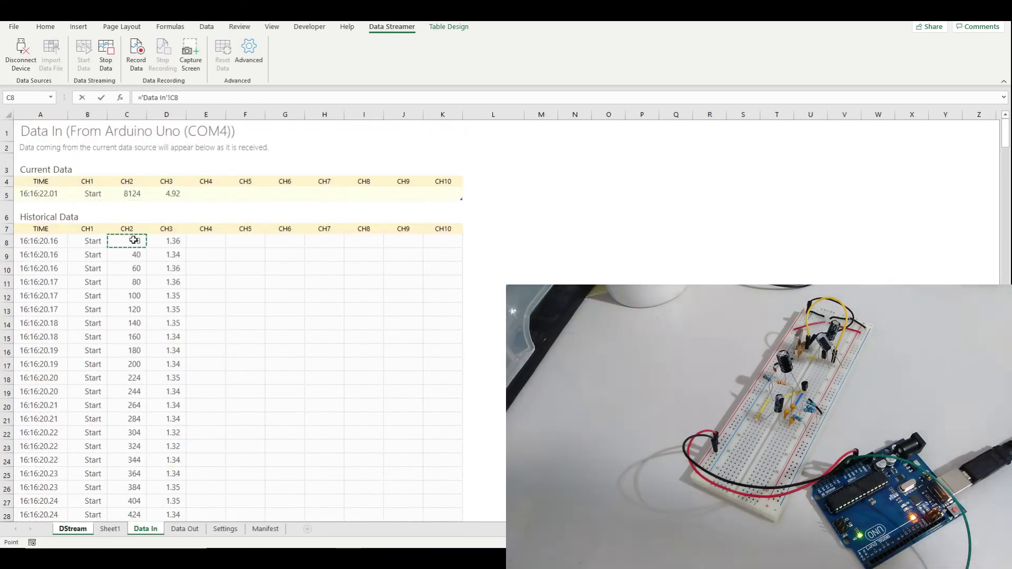
key("Return")
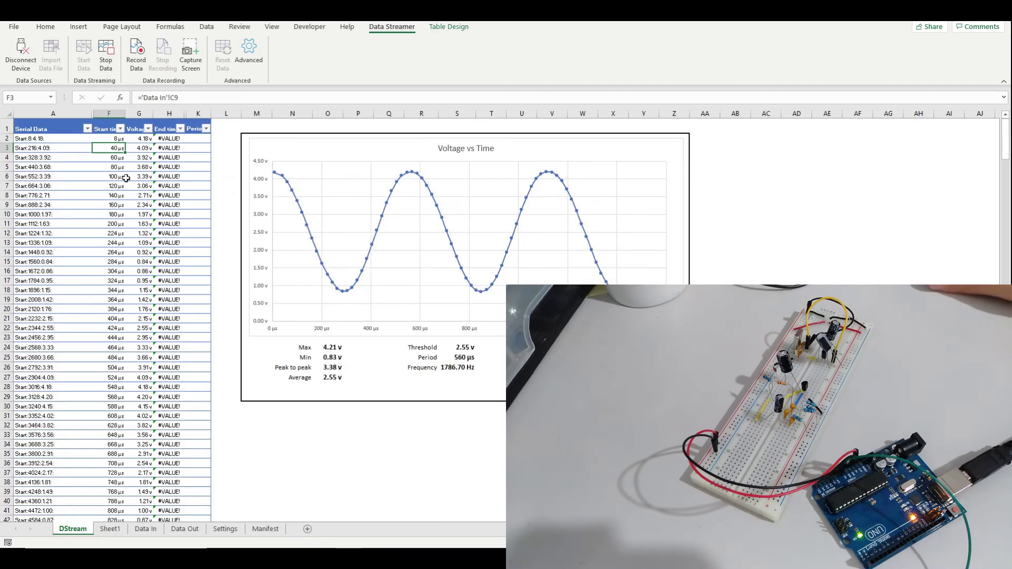
Step: Set G2 to reference Data In cell D8, the first streamed CH3 voltage
left_click(143, 138)
type("=")
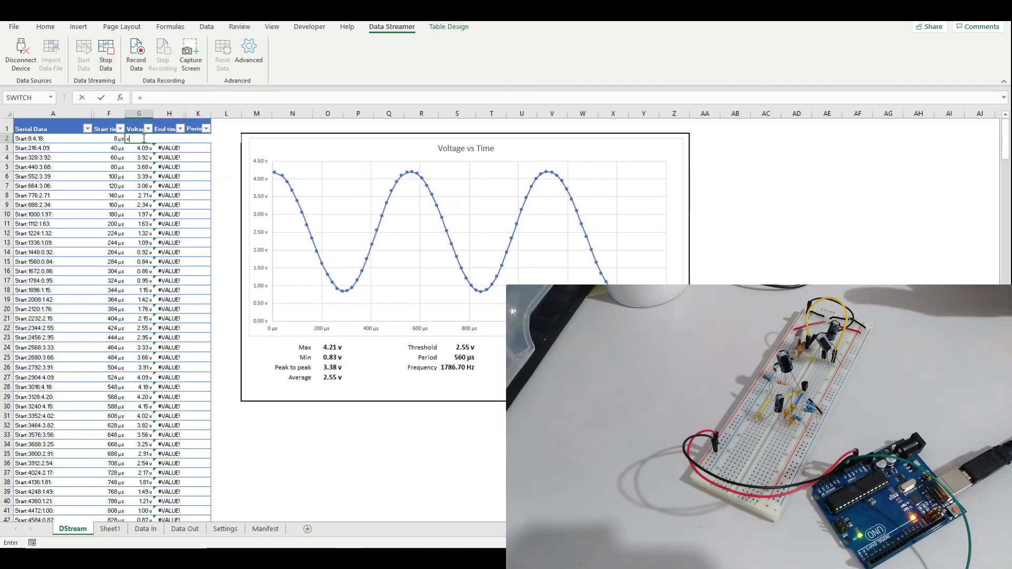
left_click(145, 529)
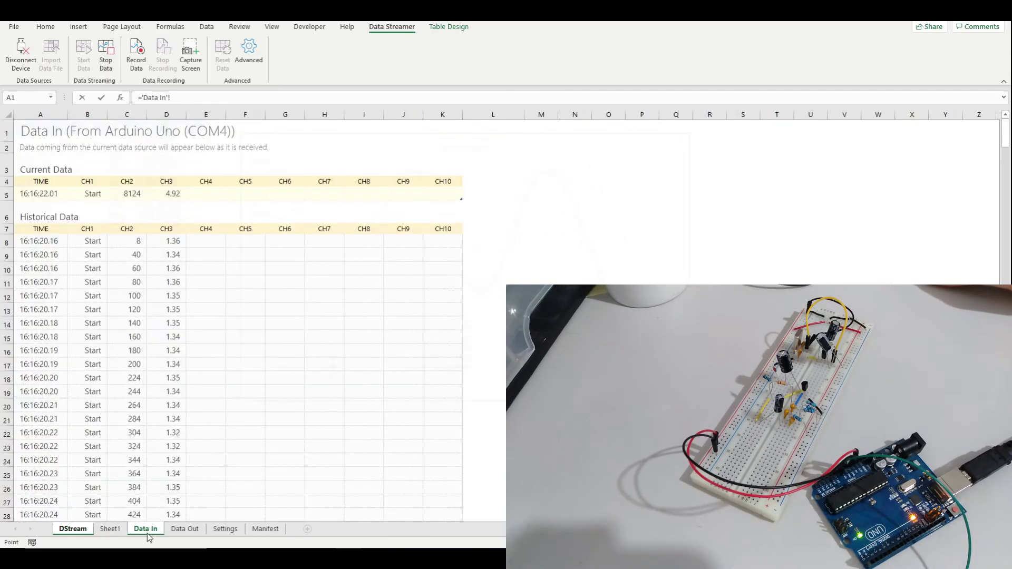
left_click(168, 245)
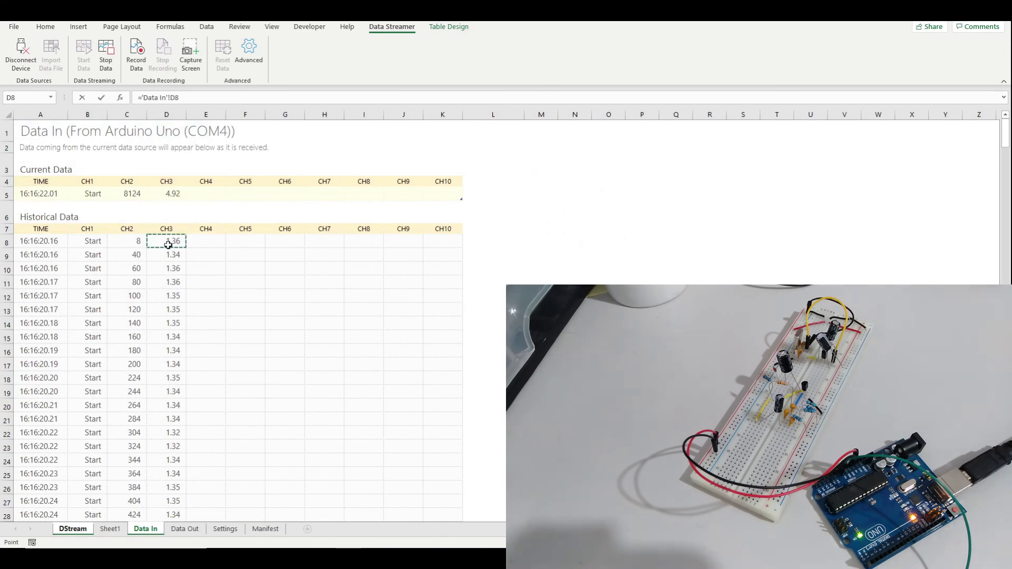
key("Return")
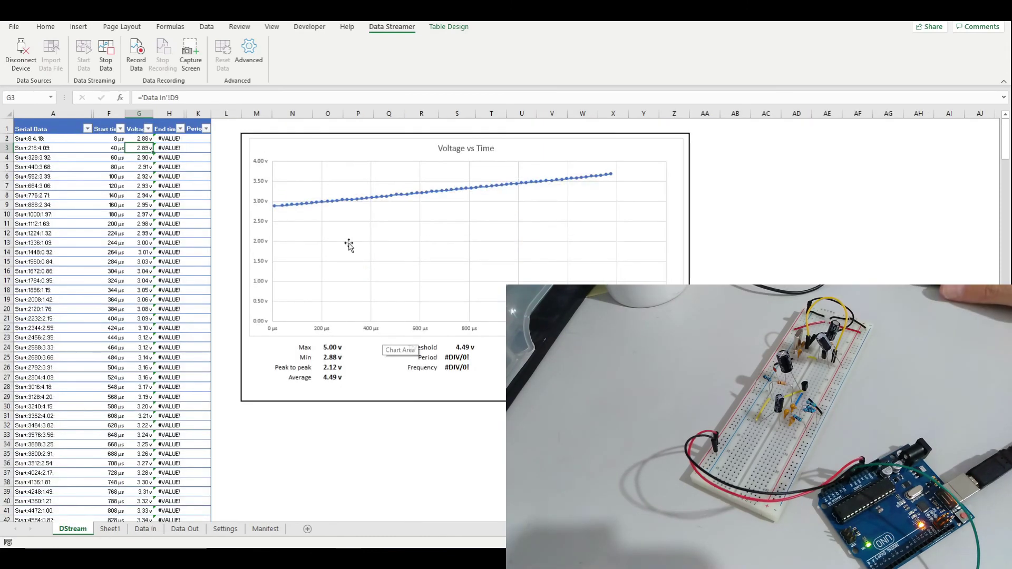
Step: Hide column A (Serial Data), then stop and restart the Data Streamer feed so readings reset to zero
right_click(48, 113)
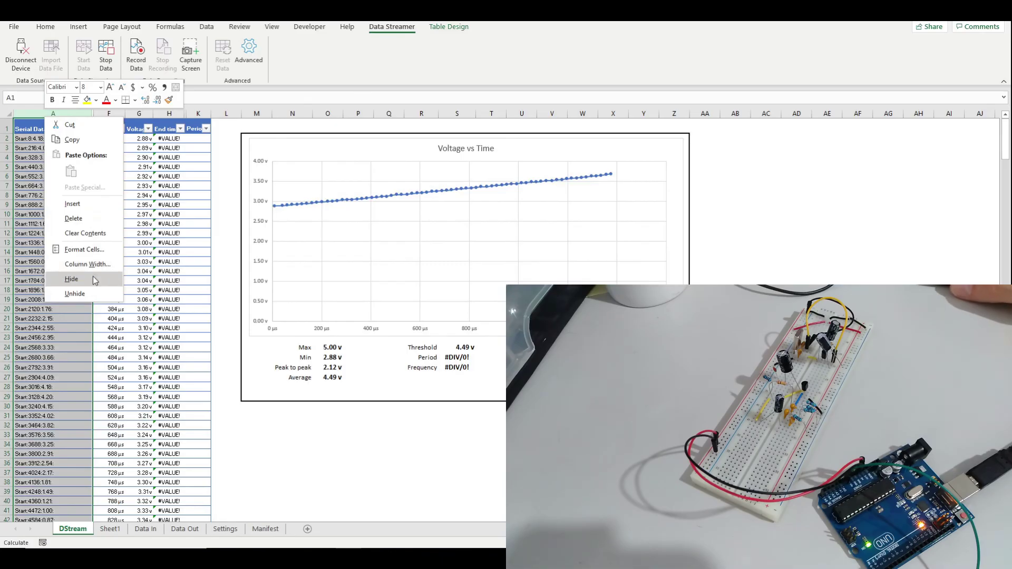
left_click(71, 279)
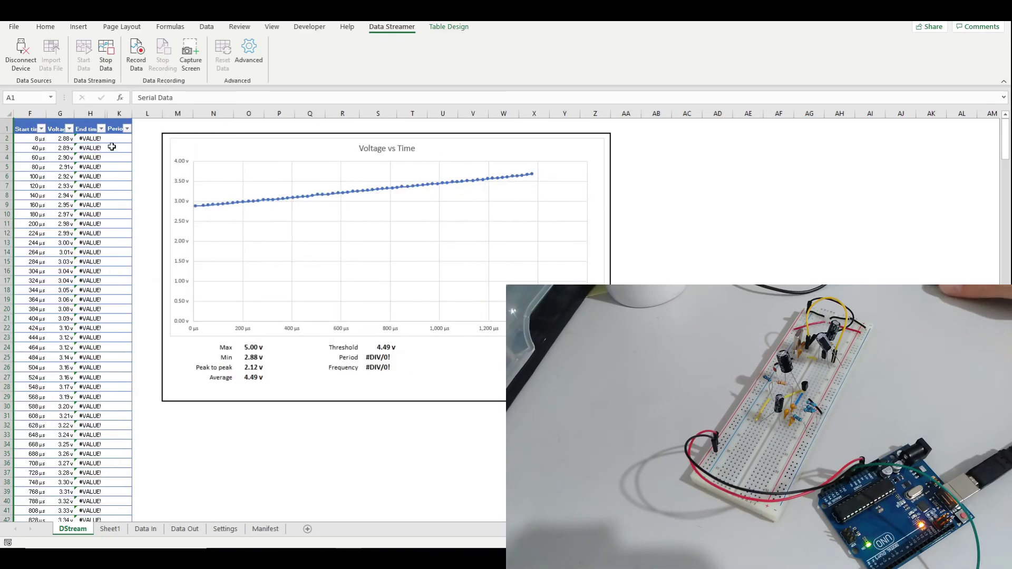
left_click(106, 56)
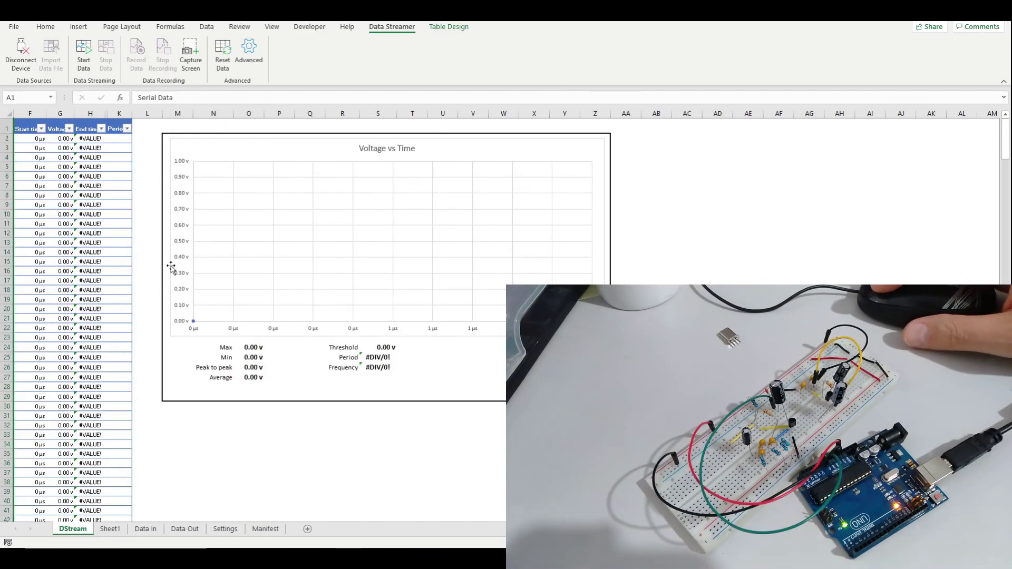
left_click(85, 68)
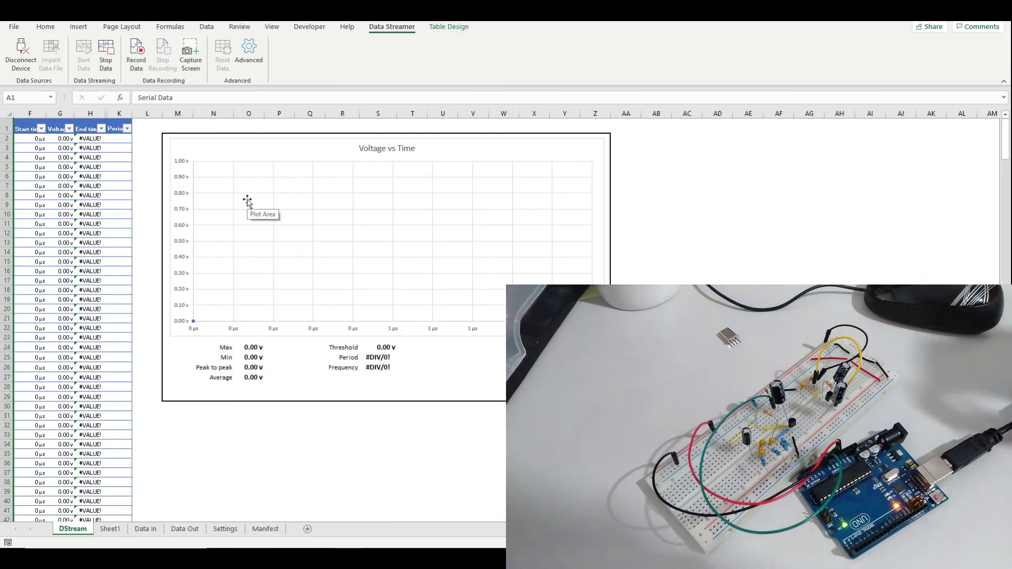